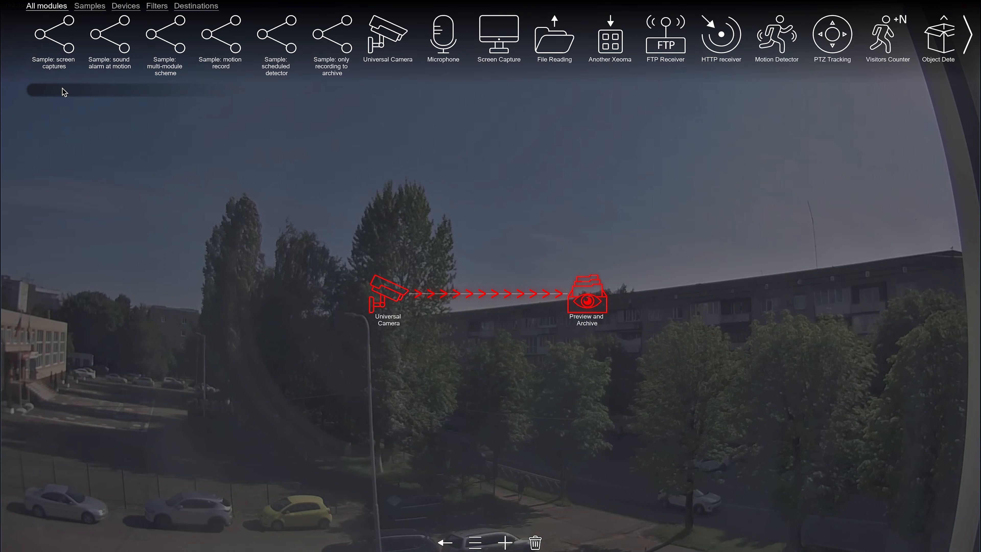
# Add a Motion Detector filter to the chain between Universal Camera and Preview and Archive
pyautogui.click(631, 497)
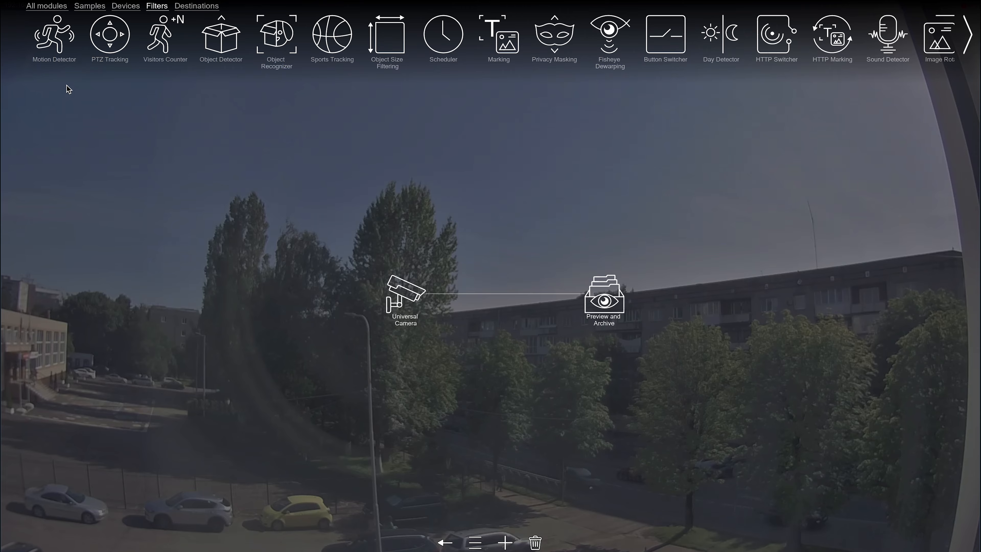
pyautogui.click(55, 36)
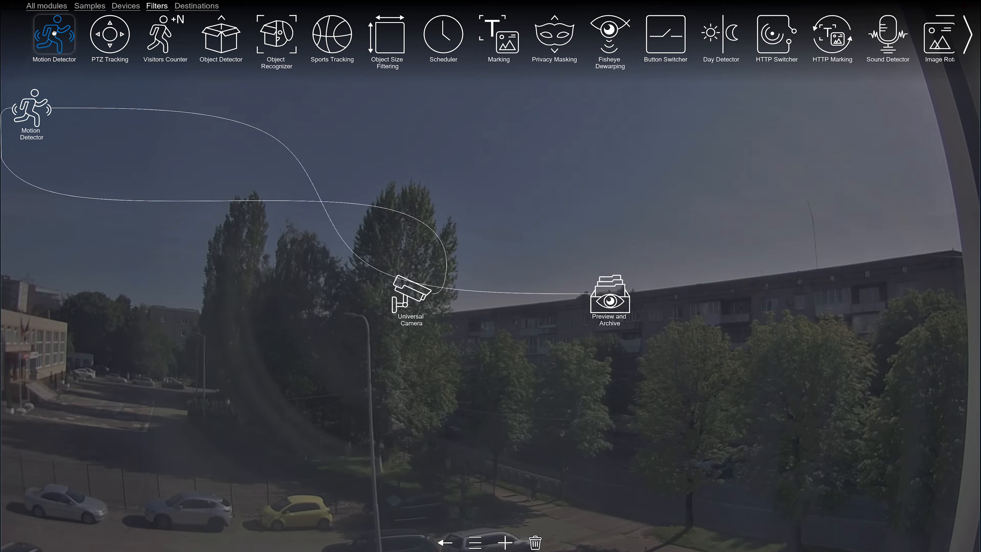
pyautogui.moveTo(31, 110); pyautogui.dragTo(507, 296)
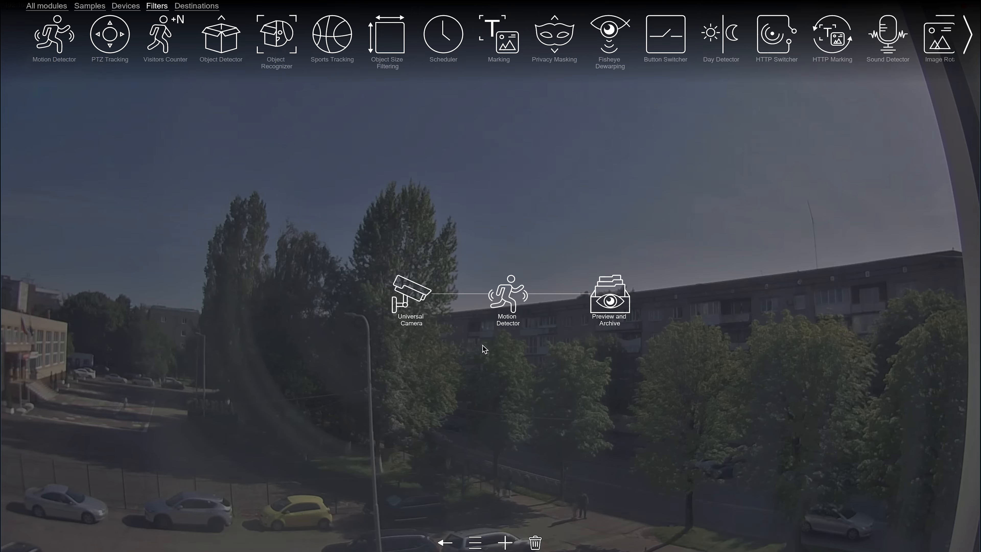
# Delete the connection between Universal Camera and Motion Detector, and link the two modules again
pyautogui.click(466, 295)
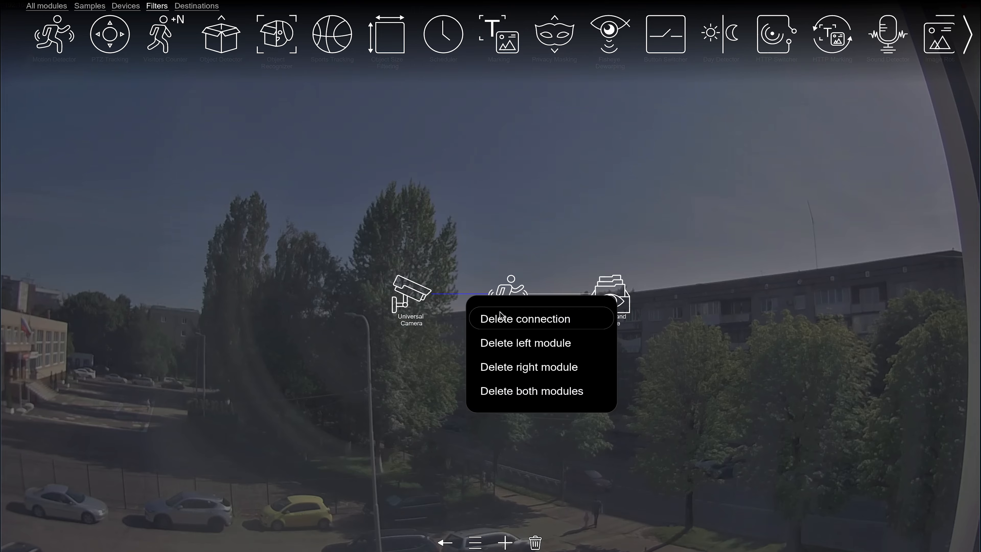
pyautogui.click(483, 318)
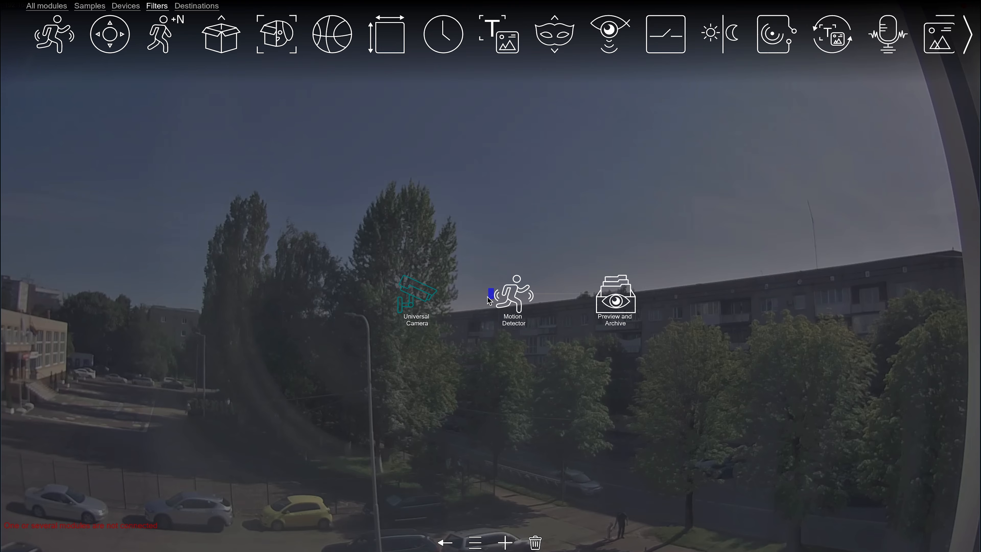
pyautogui.moveTo(439, 299); pyautogui.dragTo(440, 296)
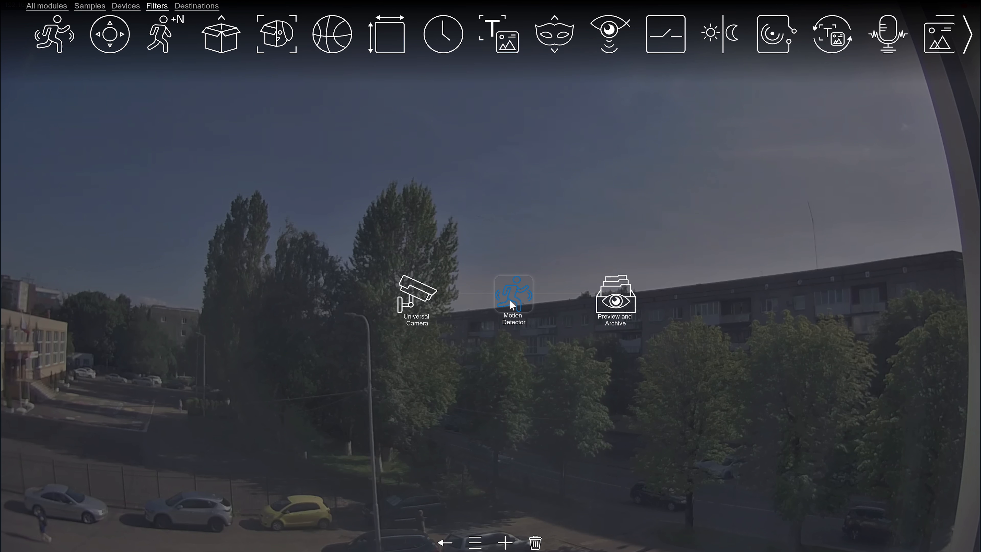
# Show the Motion Detector's detailed settings, try a sensitivity threshold of 48 and set it to 7
pyautogui.click(511, 306)
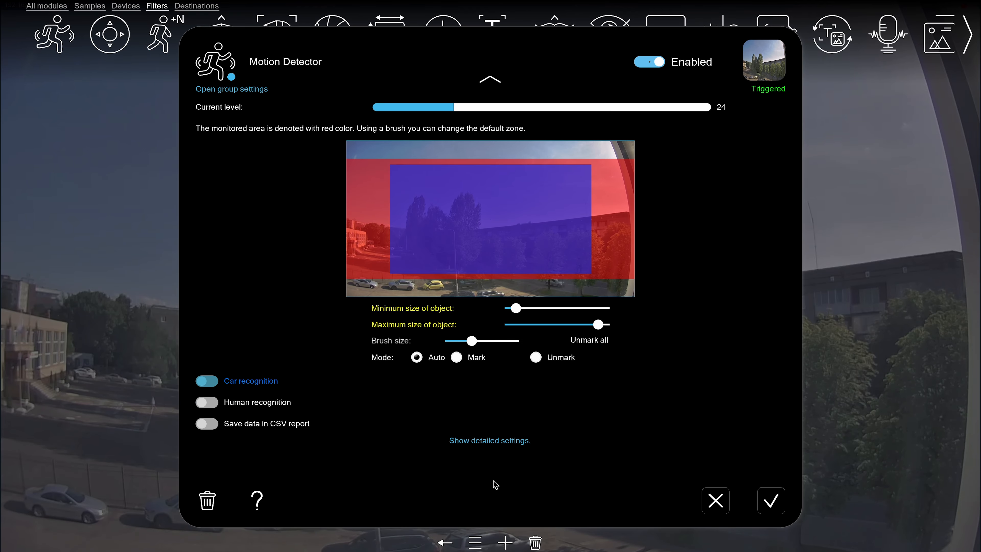
pyautogui.click(490, 462)
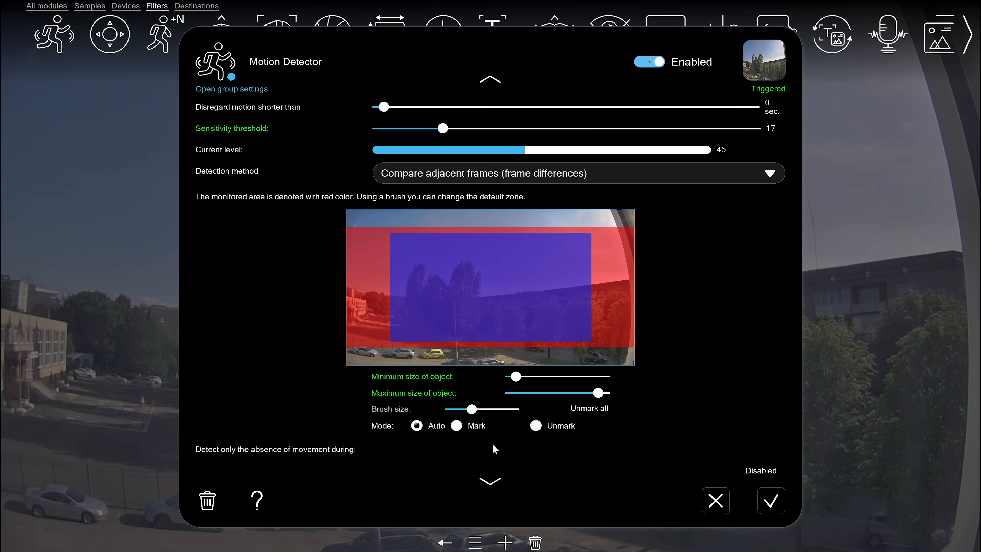
pyautogui.click(491, 80)
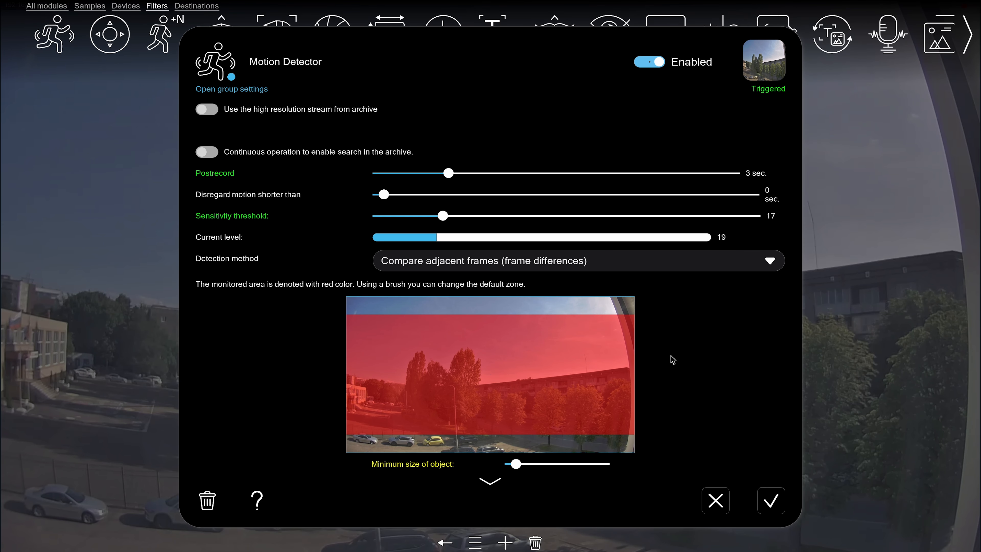
pyautogui.moveTo(442, 216); pyautogui.dragTo(557, 215)
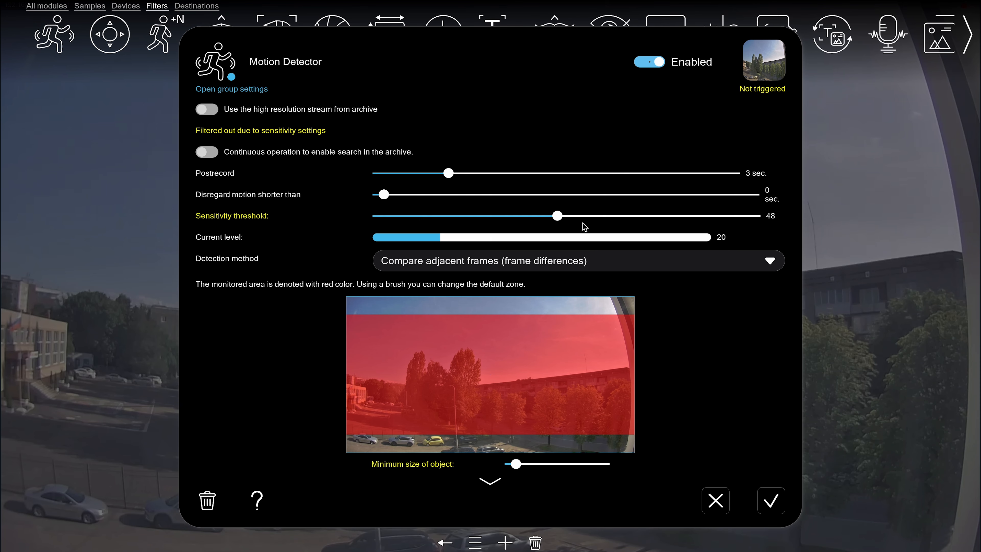
pyautogui.moveTo(557, 216); pyautogui.dragTo(405, 215)
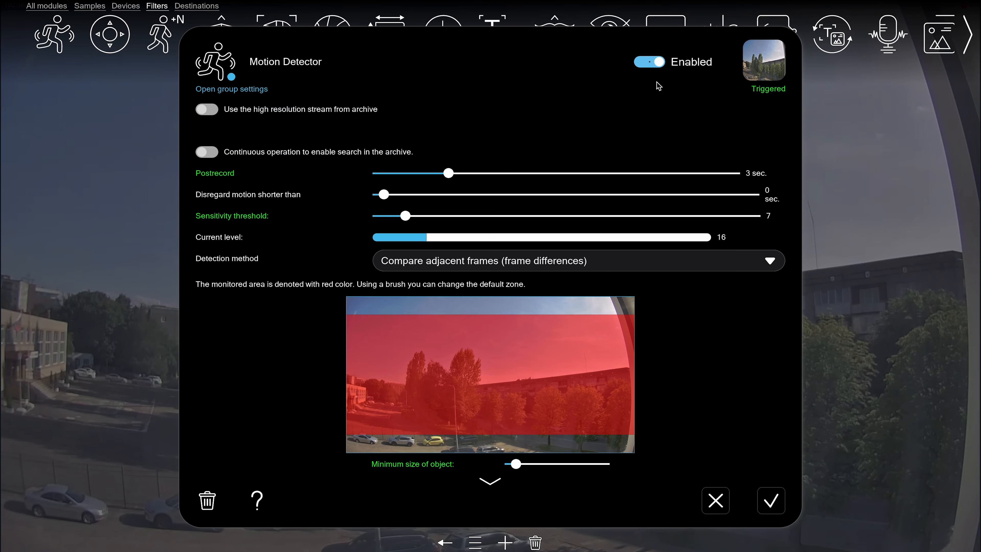
# Switch the Motion Detector's state to Ignored, turn it off, and enable it again
pyautogui.click(653, 64)
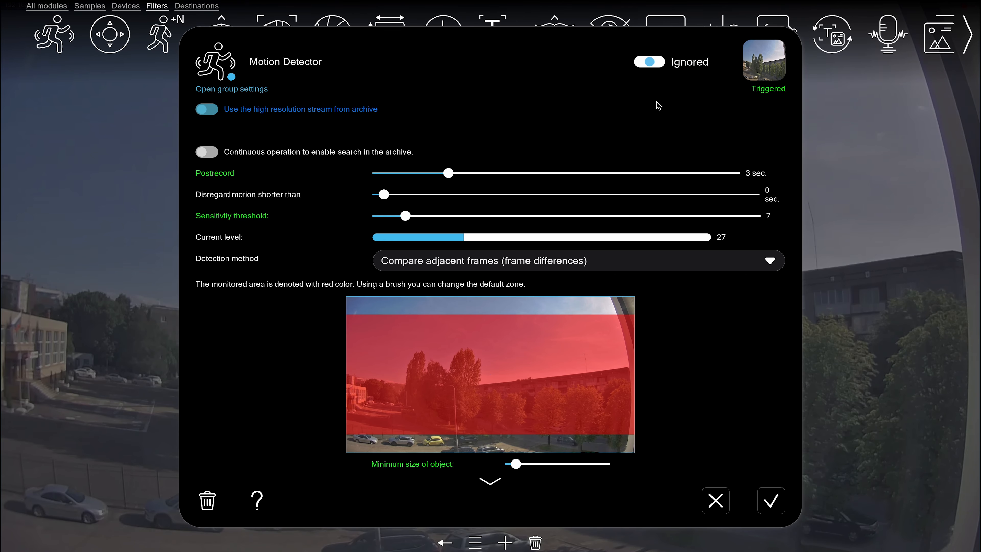
pyautogui.click(650, 63)
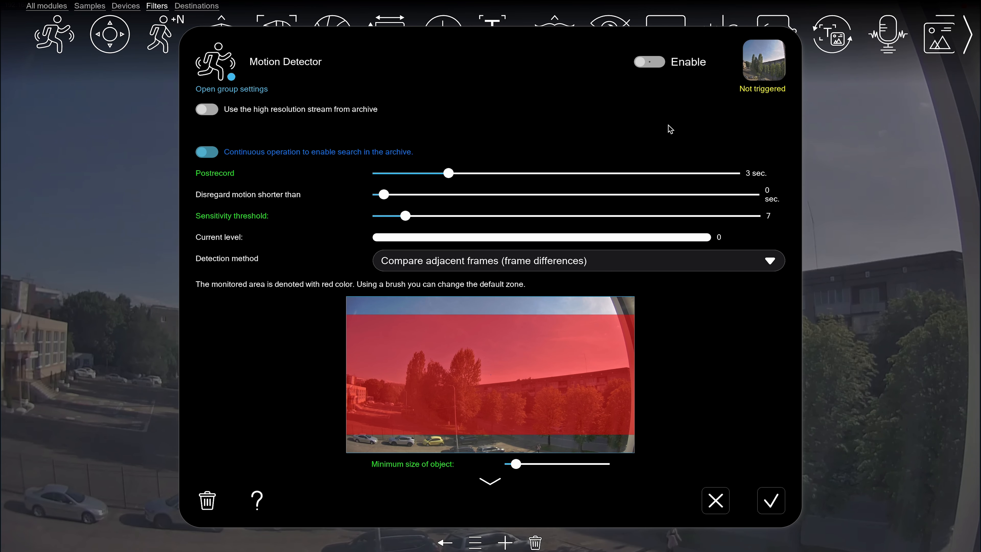
pyautogui.click(657, 62)
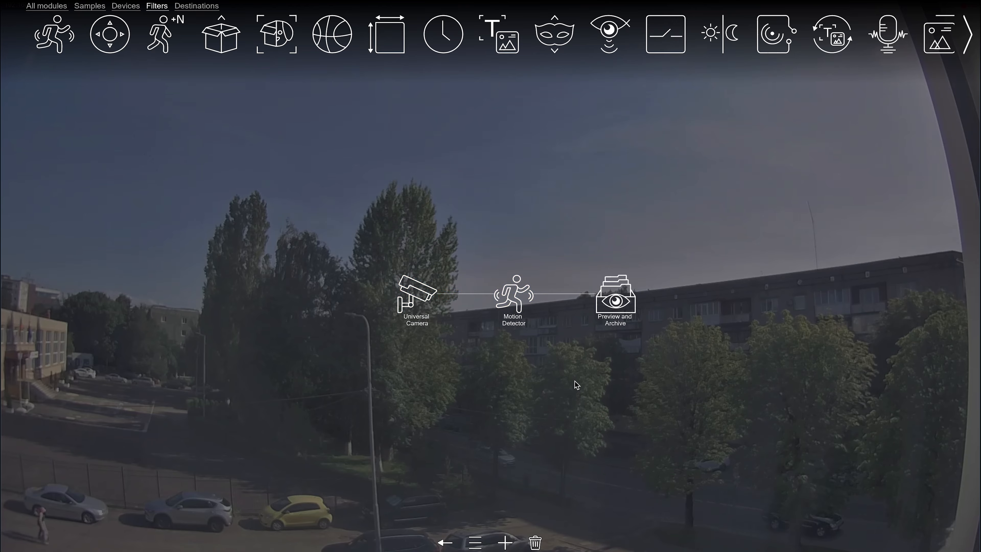
# Insert a Scheduler filter between Universal Camera and Motion Detector, and shift the neighbouring modules apart to make room
pyautogui.click(444, 34)
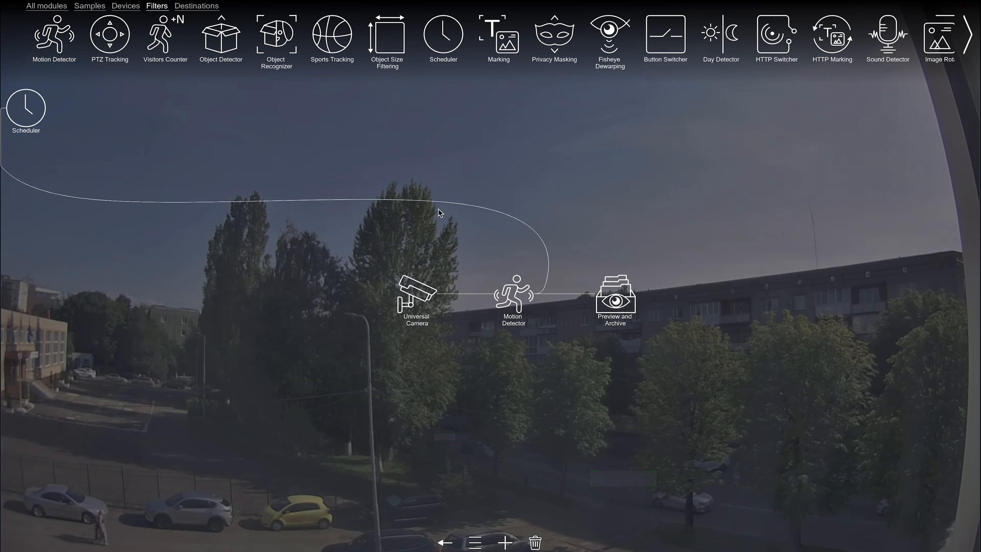
pyautogui.moveTo(414, 285); pyautogui.dragTo(356, 286)
pyautogui.click(277, 201)
pyautogui.click(307, 224)
pyautogui.moveTo(44, 117); pyautogui.dragTo(468, 300)
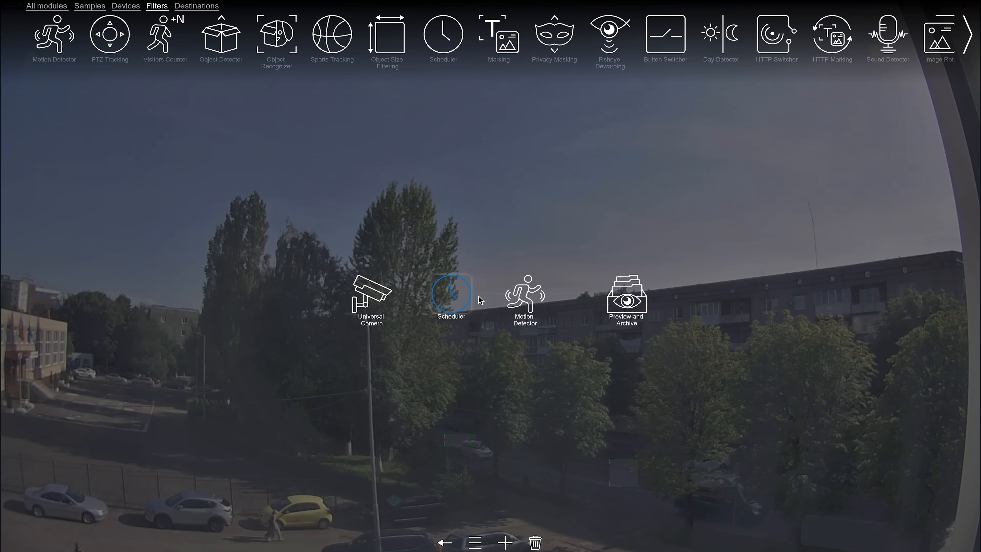
pyautogui.moveTo(535, 301); pyautogui.dragTo(558, 301)
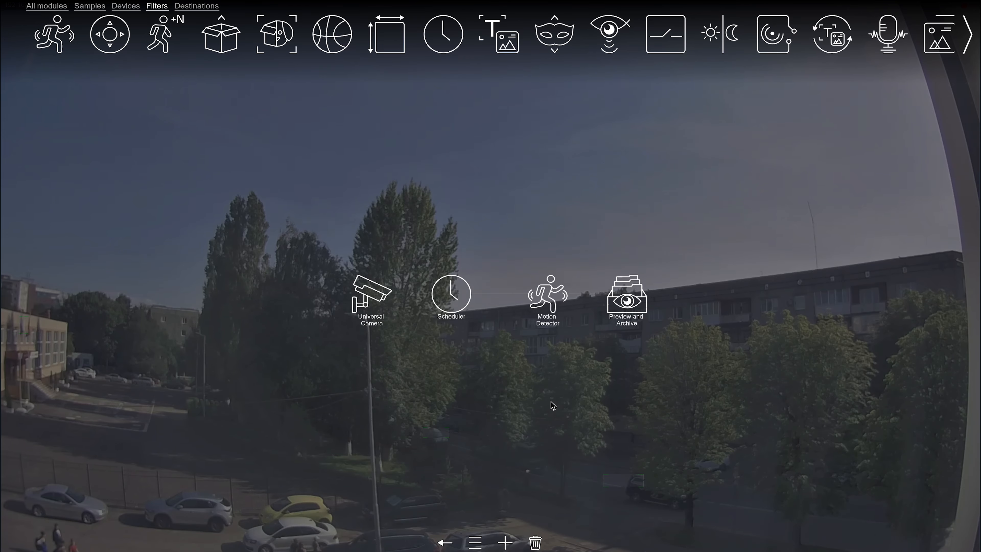
# In the Scheduler's settings, exclude Thursday from the week days, include it again, and save
pyautogui.click(451, 293)
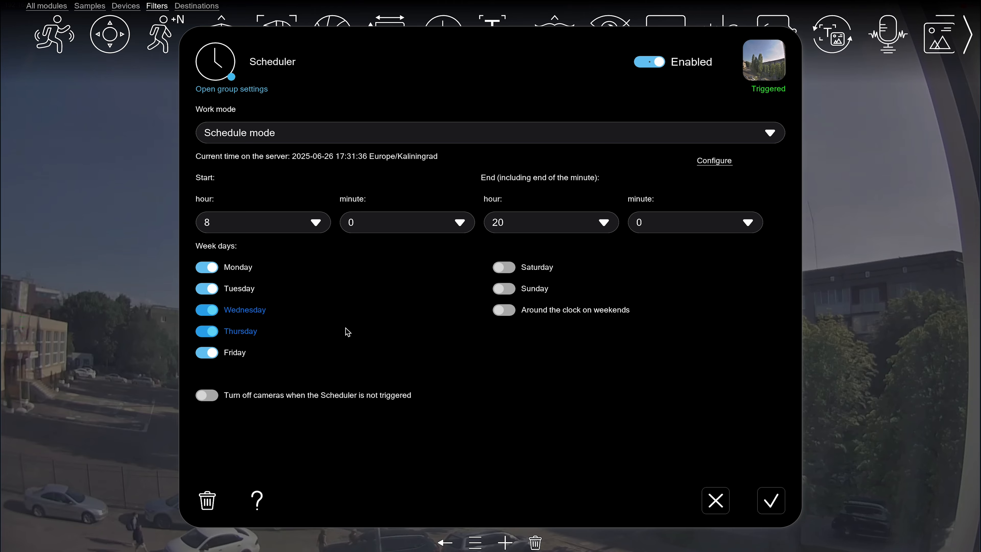
pyautogui.click(263, 336)
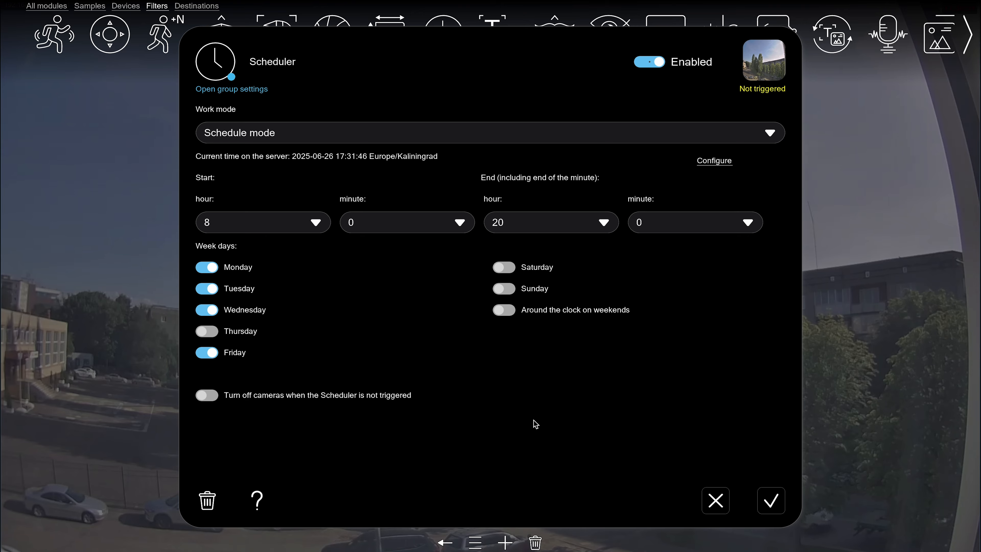
pyautogui.click(295, 333)
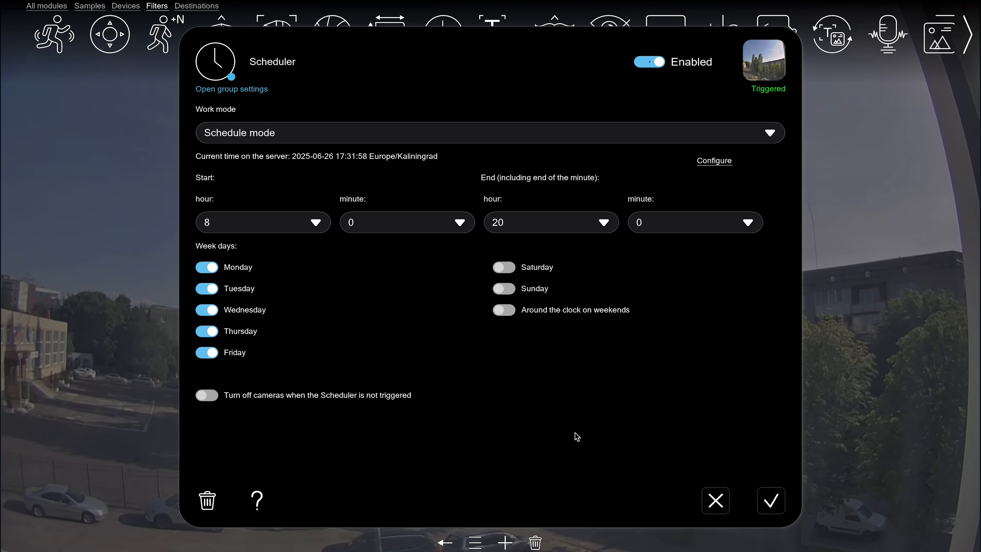
pyautogui.click(766, 498)
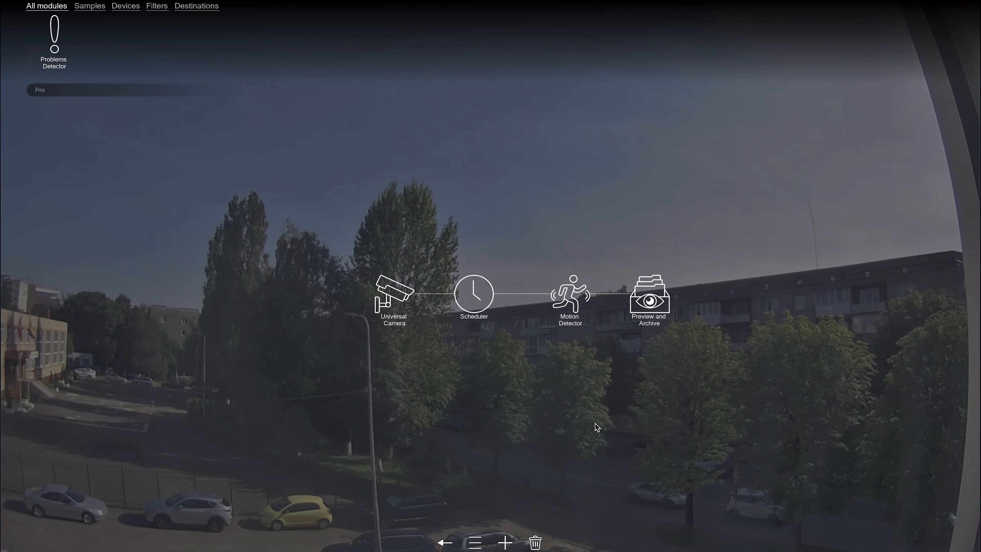
# Add a Problems Detector below the Scheduler, remove its link to the Scheduler and connect it directly to Universal Camera
pyautogui.moveTo(54, 34); pyautogui.dragTo(281, 263)
pyautogui.moveTo(344, 324); pyautogui.dragTo(474, 384)
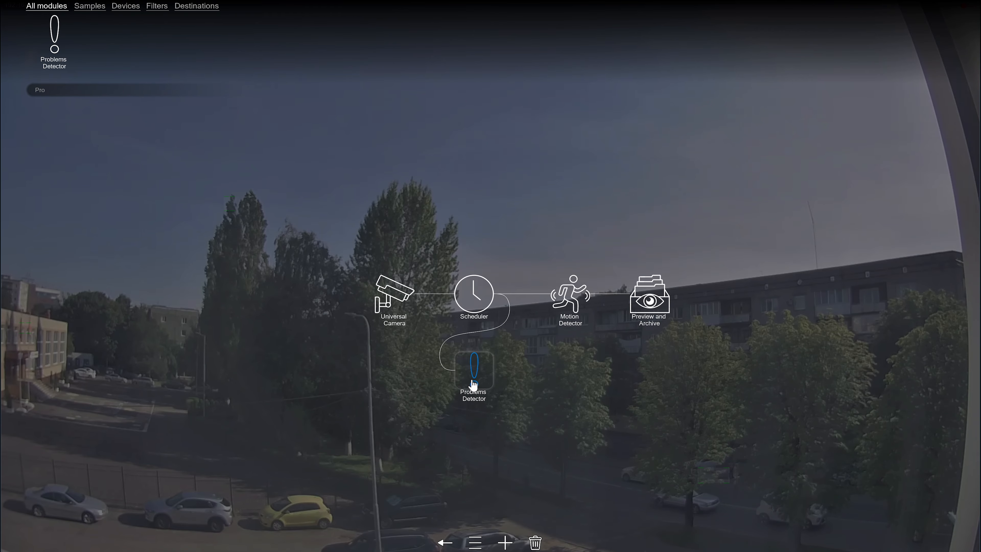
pyautogui.click(466, 334)
pyautogui.click(489, 358)
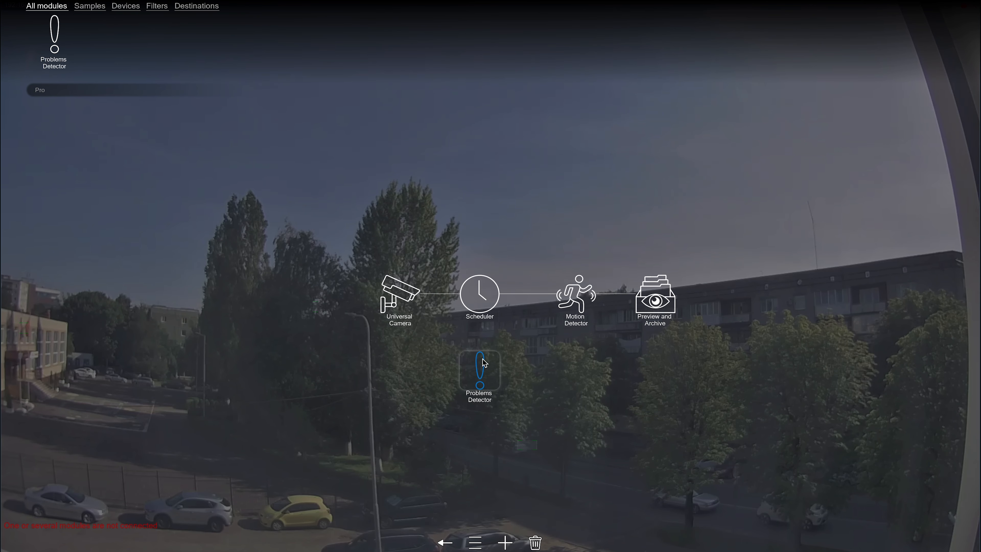
pyautogui.click(401, 299)
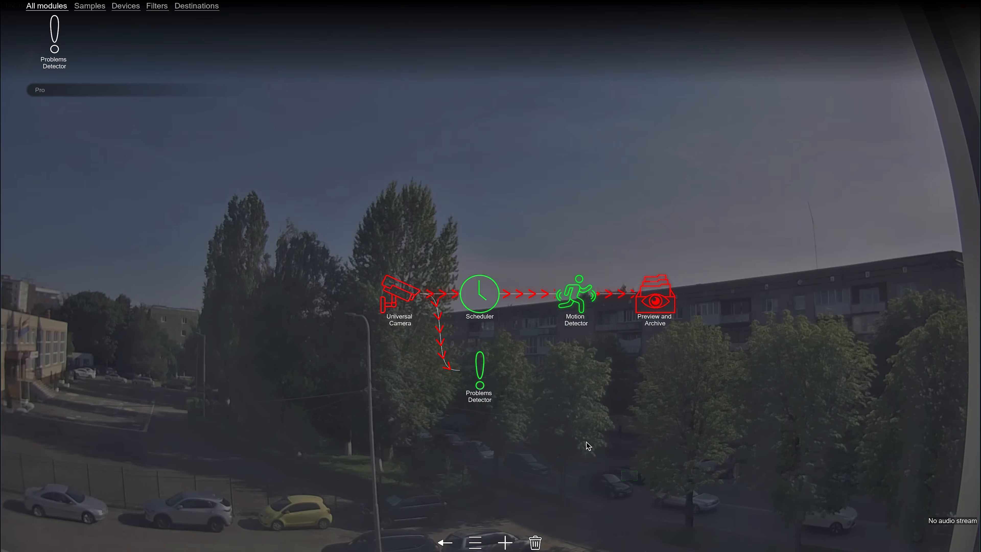
# Review the Problems Detector's settings, enable recording found problems to the log file, and save
pyautogui.click(480, 371)
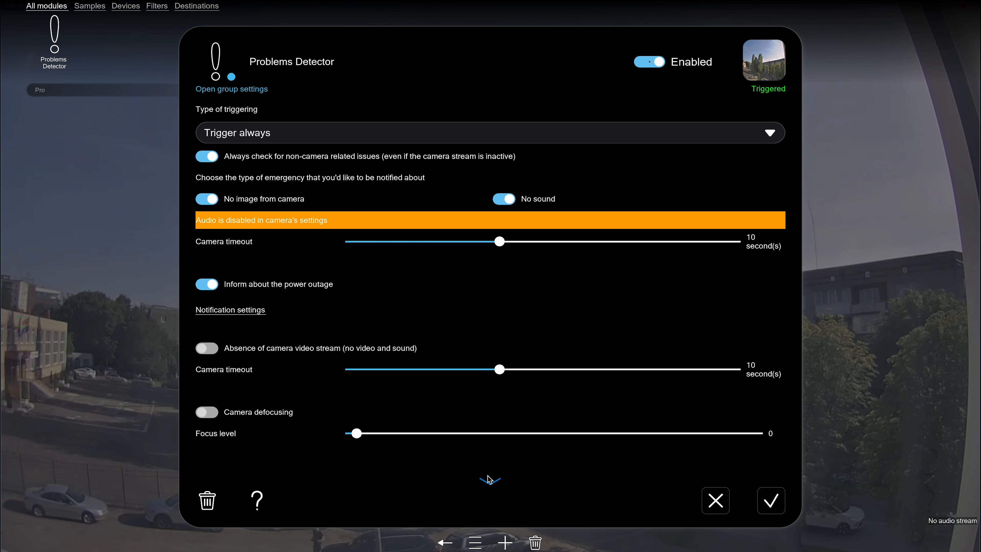
pyautogui.scroll(-3, 489, 481)
pyautogui.scroll(-12, 489, 480)
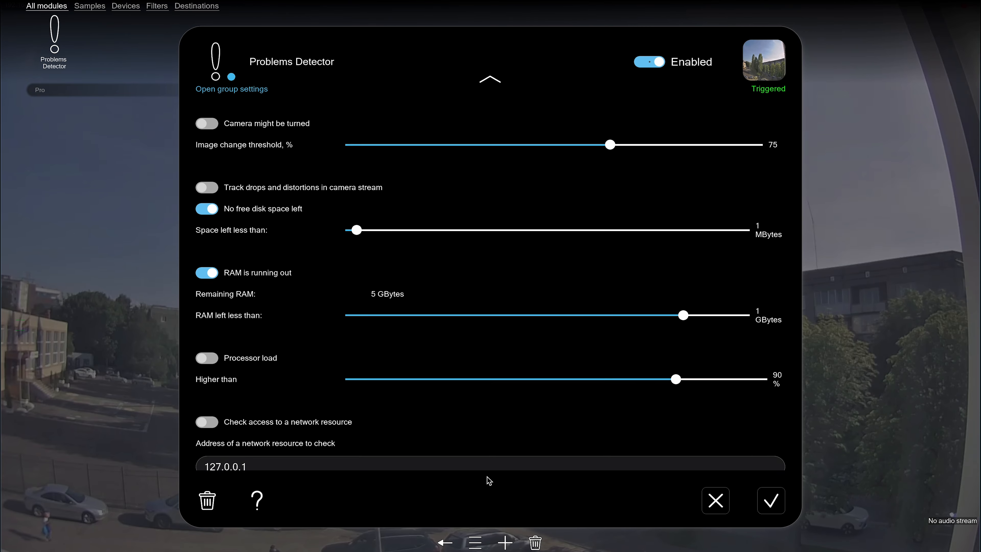
pyautogui.scroll(-4, 489, 480)
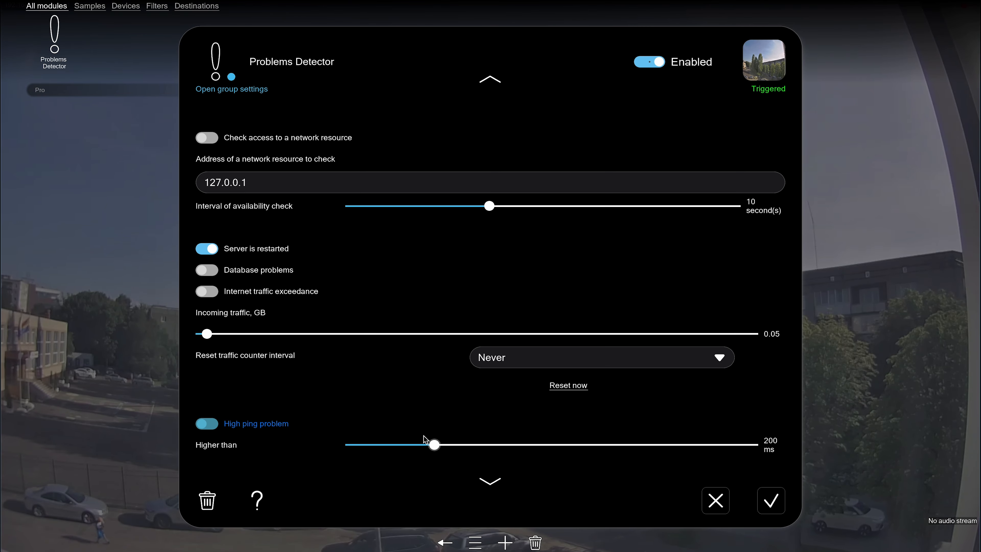
pyautogui.scroll(-3, 491, 486)
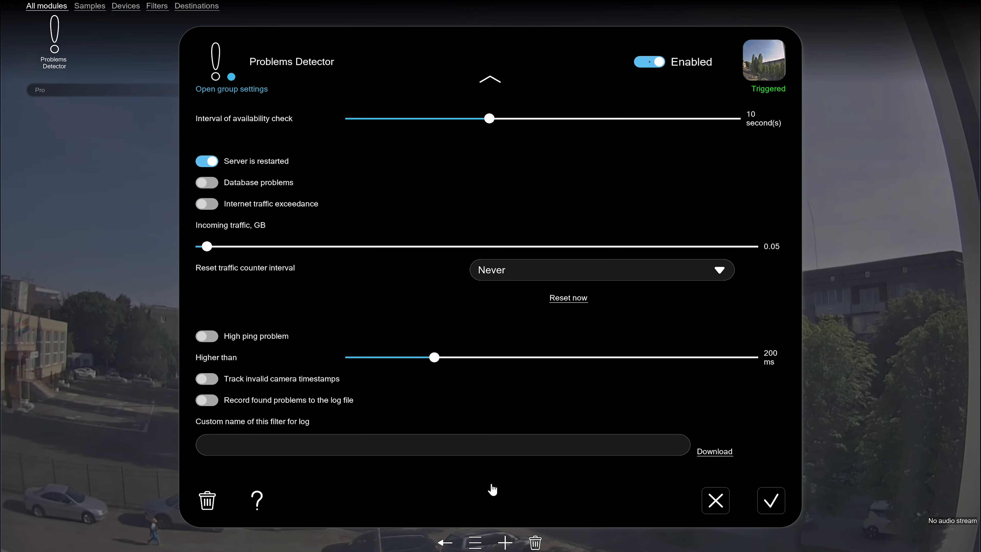
pyautogui.click(327, 388)
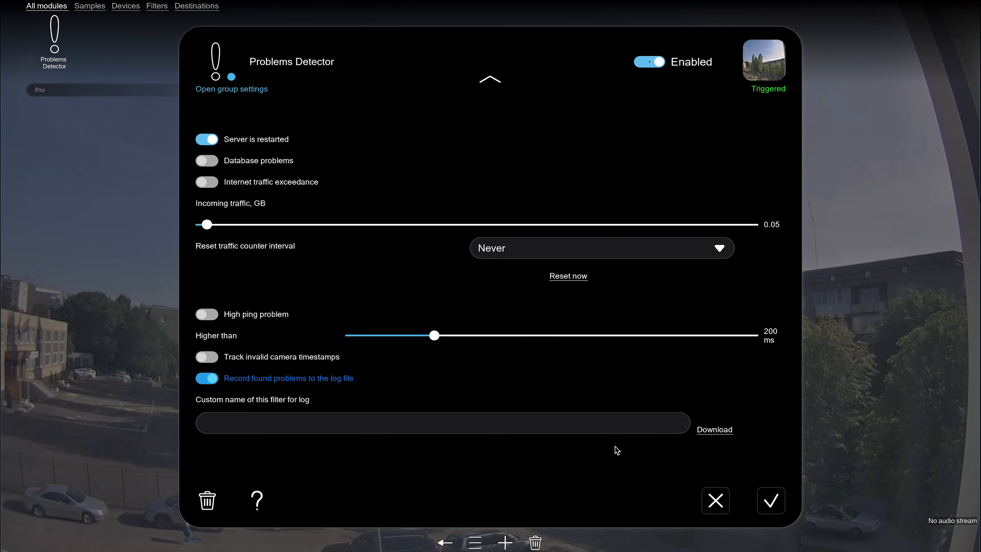
pyautogui.click(766, 502)
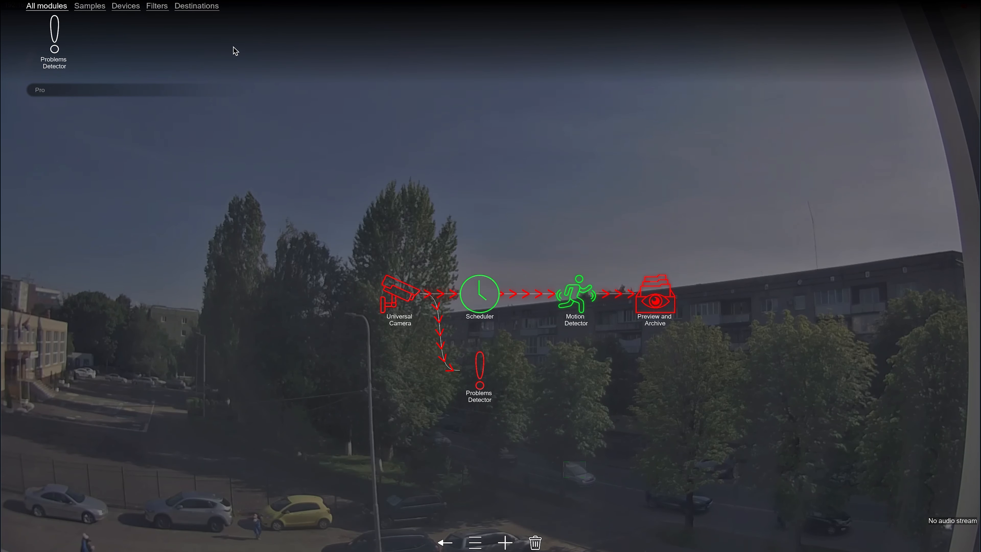
# Add a Sending Email destination after the Problems Detector
pyautogui.click(195, 7)
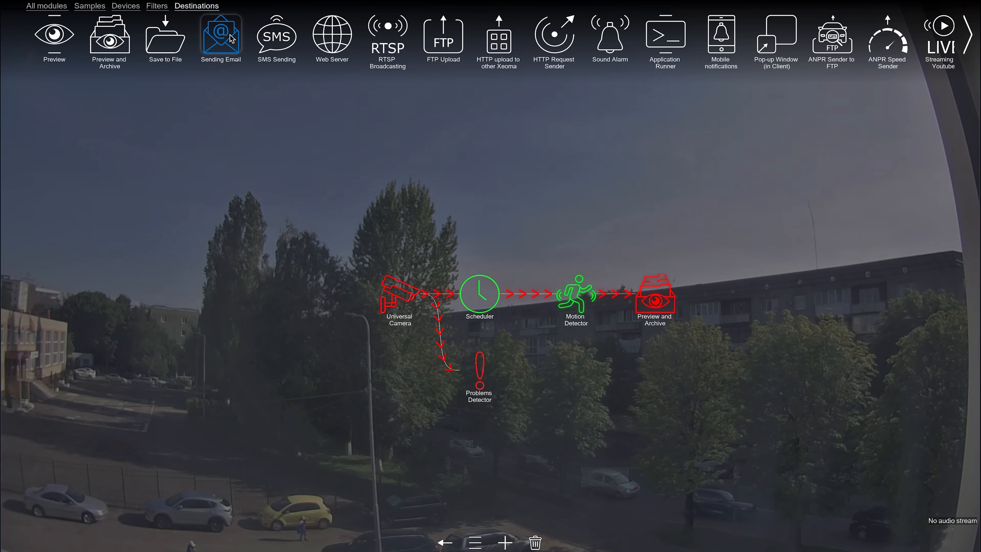
pyautogui.moveTo(221, 35); pyautogui.dragTo(576, 380)
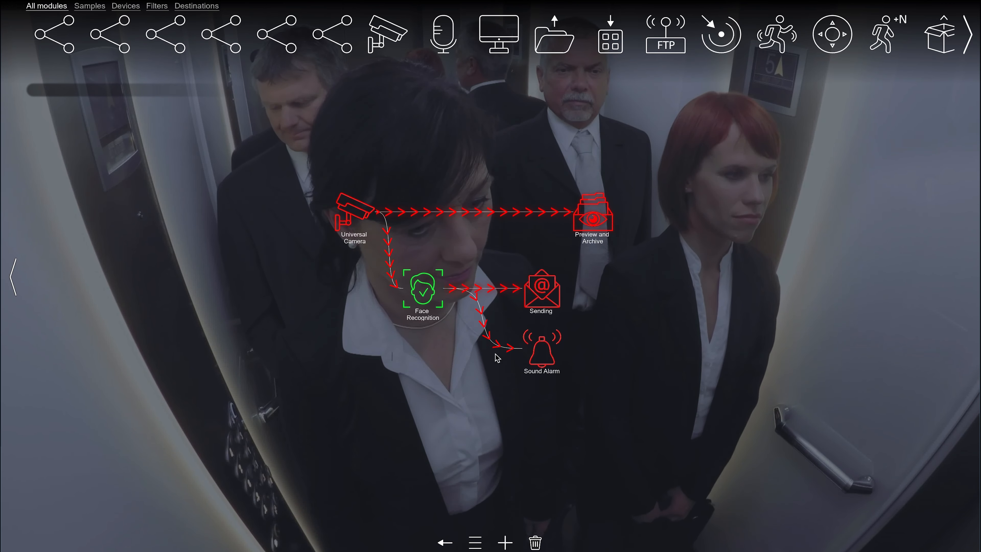
# Examine the Face Recognition module's settings, including minimal recognition accuracy, the monitored area and reaction type
pyautogui.click(422, 289)
pyautogui.scroll(-10, 475, 444)
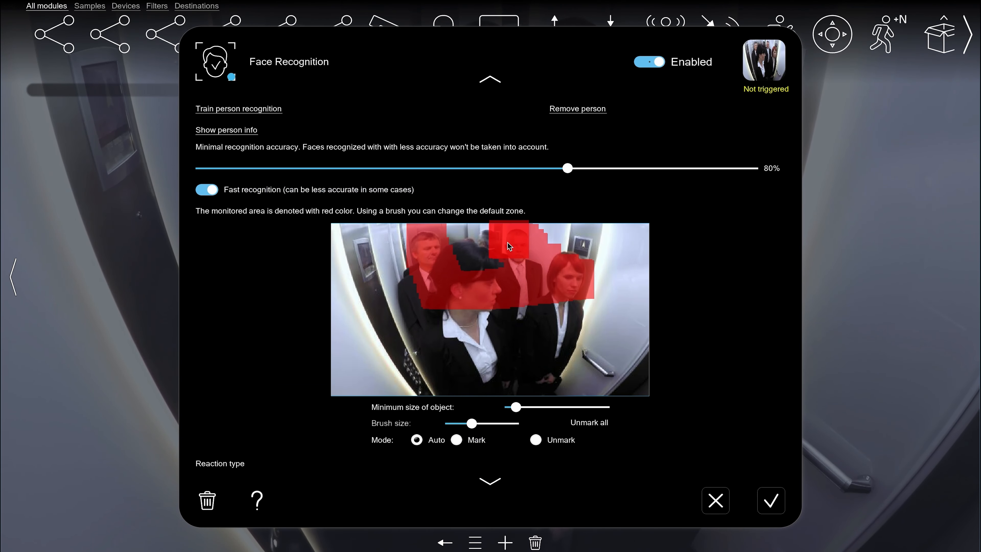
pyautogui.scroll(-10, 538, 188)
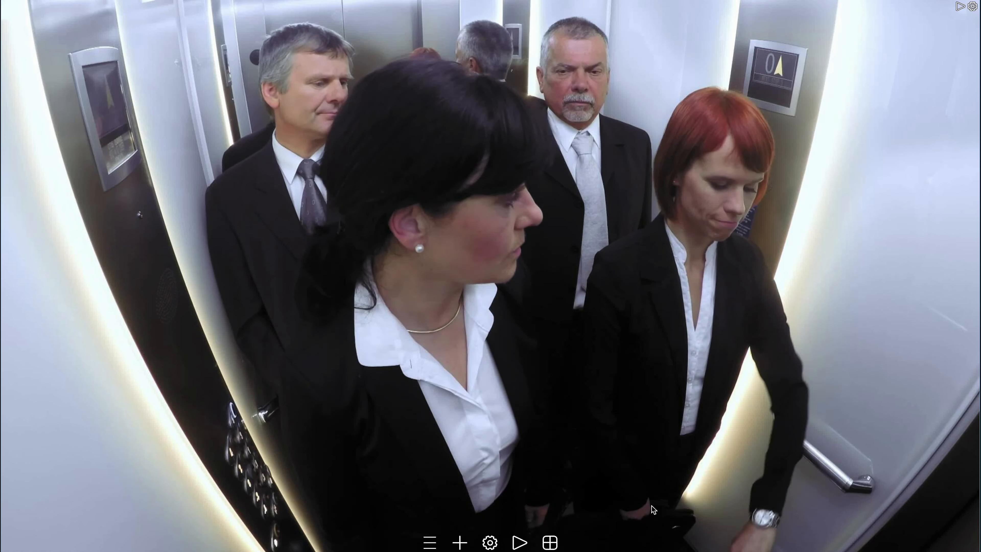
# Turn on visualization in the visualization settings of the camera view
pyautogui.click(563, 538)
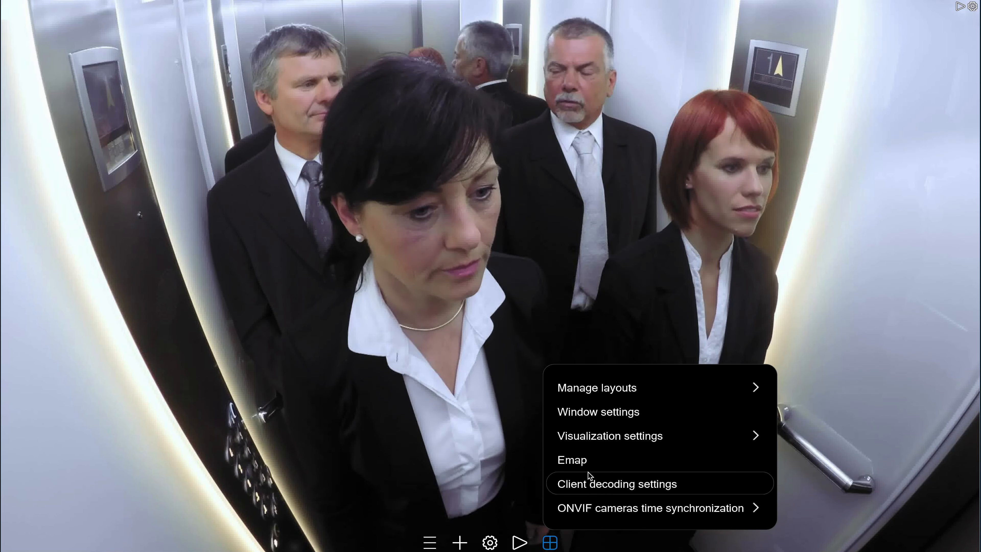
pyautogui.click(597, 436)
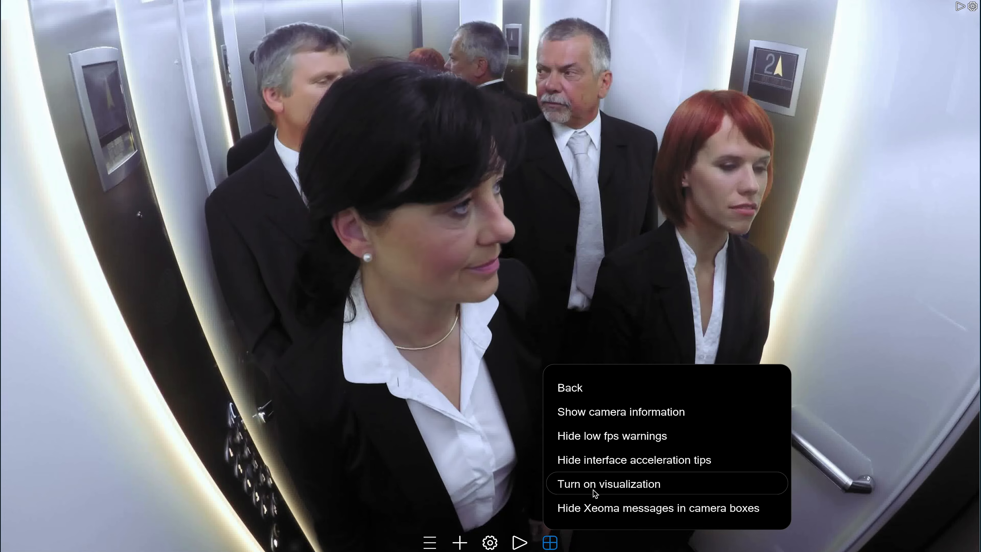
pyautogui.click(593, 488)
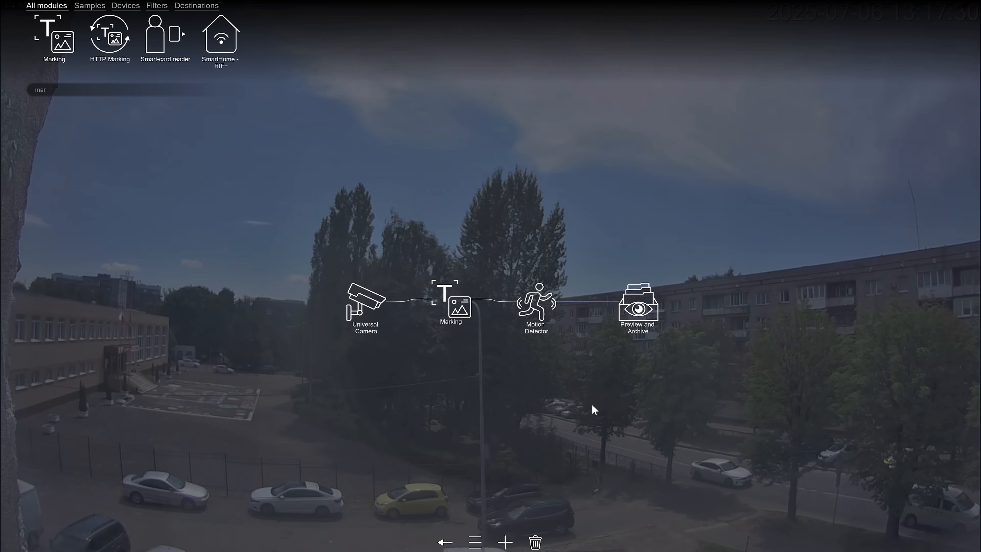
# Set the Motion Detector's monitored area to cover the whole picture except the timestamp, and save the settings
pyautogui.click(536, 304)
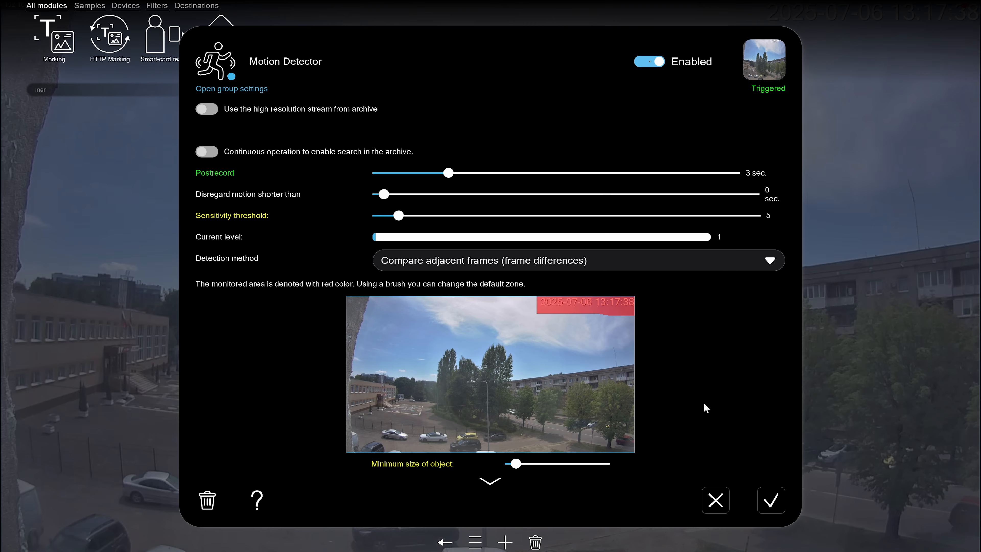
pyautogui.click(494, 483)
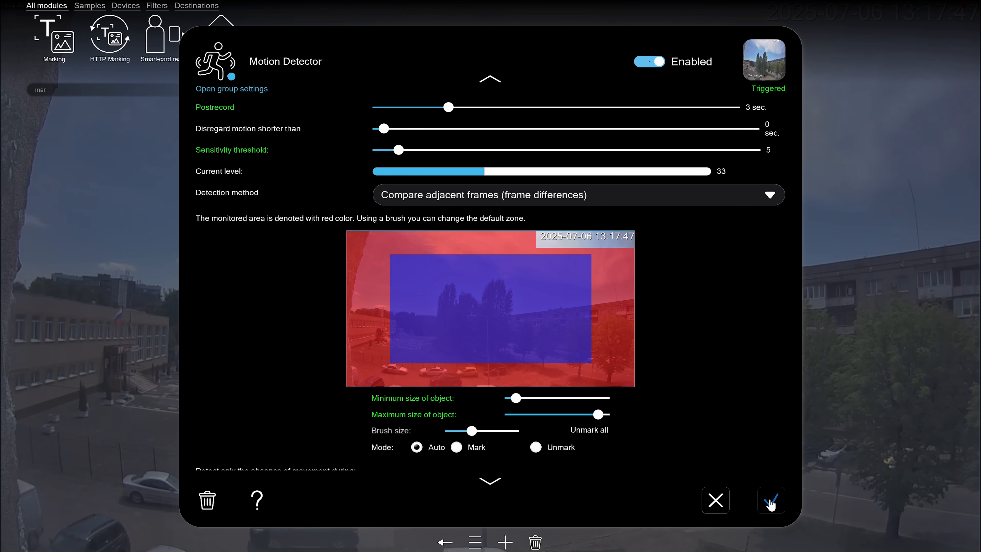
pyautogui.click(769, 502)
# Move the Marking module behind the Motion Detector and relink the chain so the Motion Detector follows Universal Camera directly
pyautogui.click(417, 299)
pyautogui.click(457, 321)
pyautogui.moveTo(452, 300); pyautogui.dragTo(590, 302)
pyautogui.moveTo(518, 306); pyautogui.dragTo(393, 303)
pyautogui.moveTo(524, 307); pyautogui.dragTo(451, 307)
pyautogui.moveTo(610, 306); pyautogui.dragTo(569, 310)
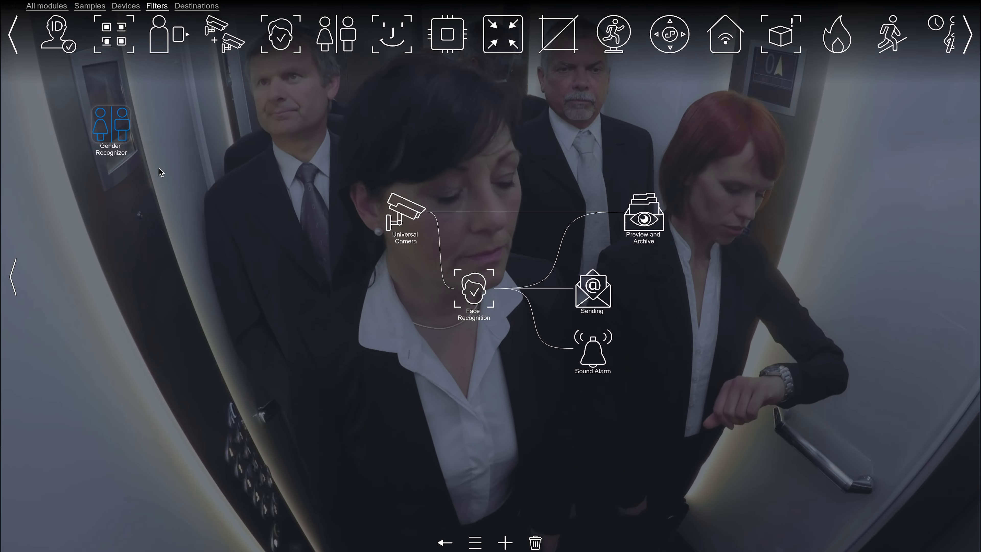
# Add a Gender Recognizer filter below Face Recognition, linked to Universal Camera
pyautogui.moveTo(112, 127); pyautogui.dragTo(460, 352)
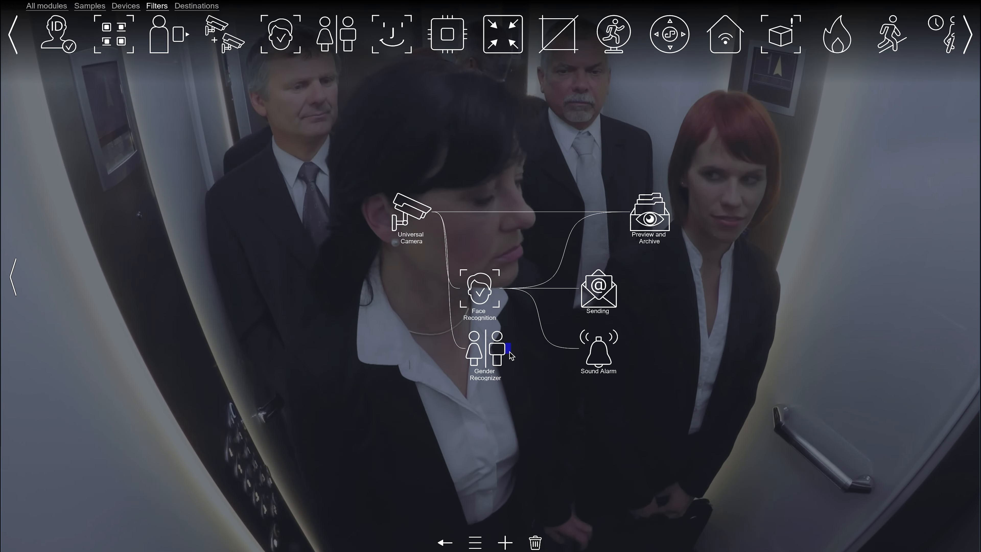